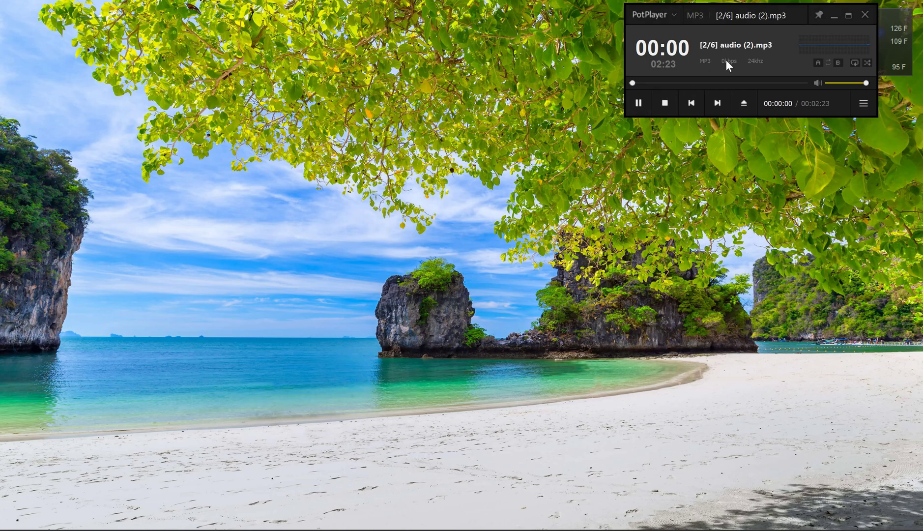
Slow audio playback to 0.8x and launch Command Prompt by running cmd
{"action": "key", "text": "x"}
{"action": "key", "text": "x"}
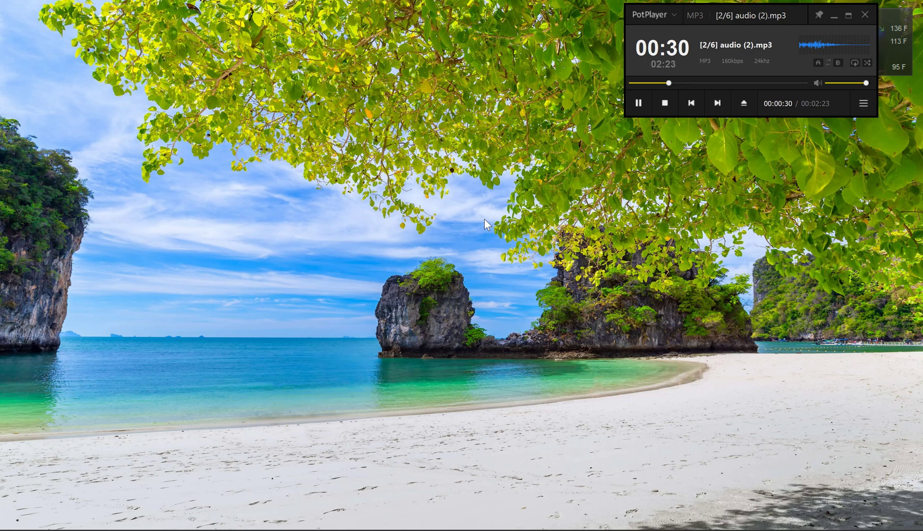
{"action": "key", "text": "super+r"}
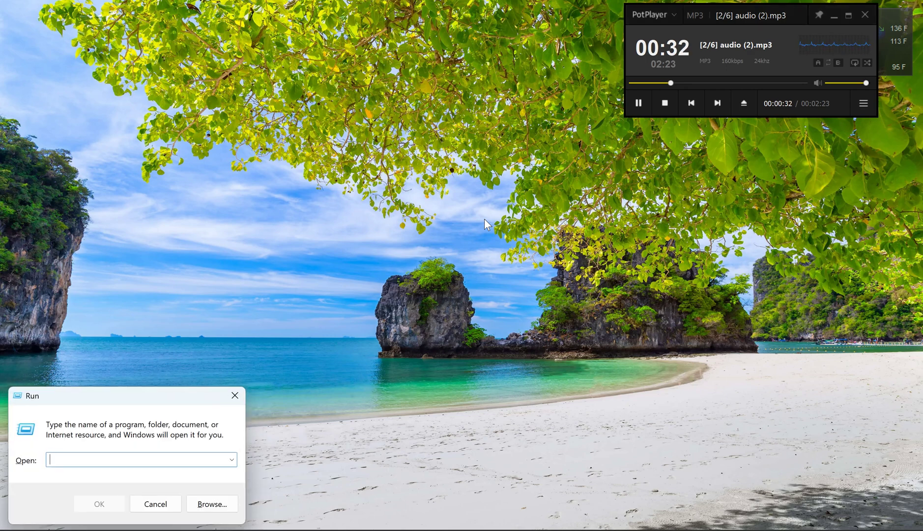
{"action": "type", "text": "cmd"}
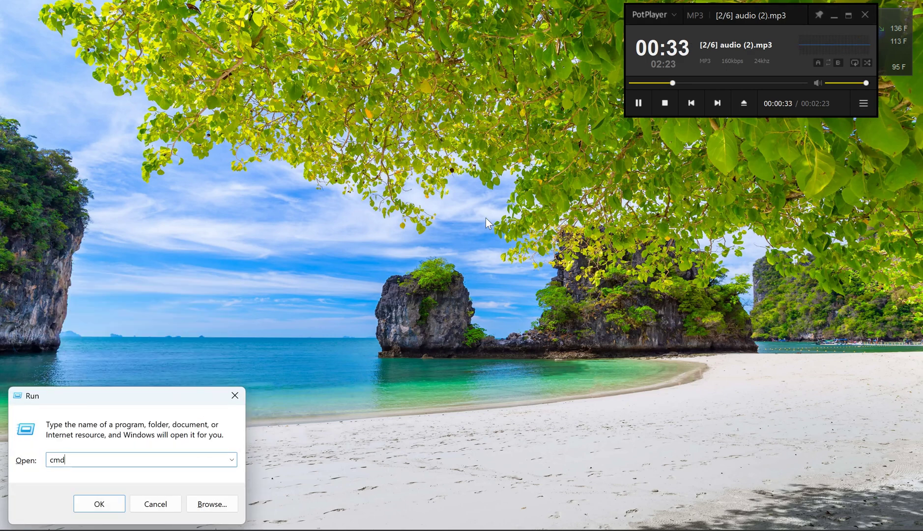
{"action": "left_click", "coordinate": [118, 503]}
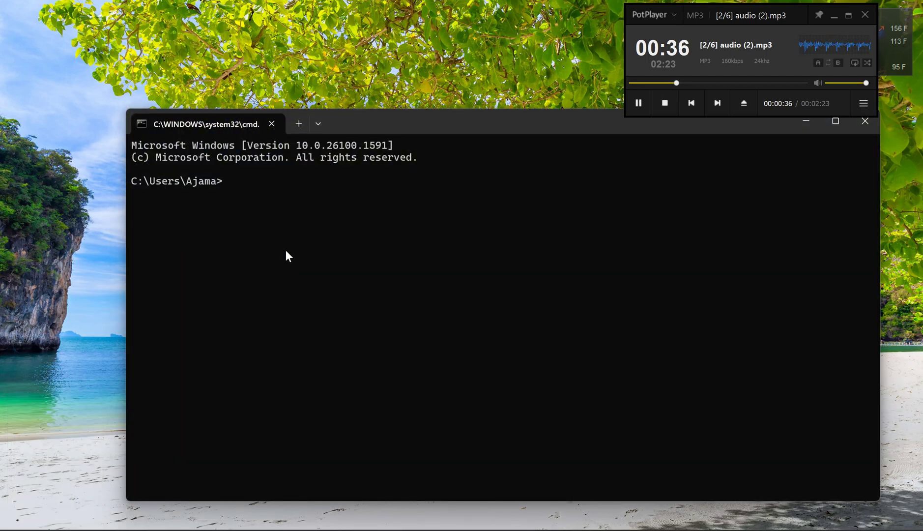
Enter the command netsh wlan show drivers at the prompt
{"action": "type", "text": "netsh"}
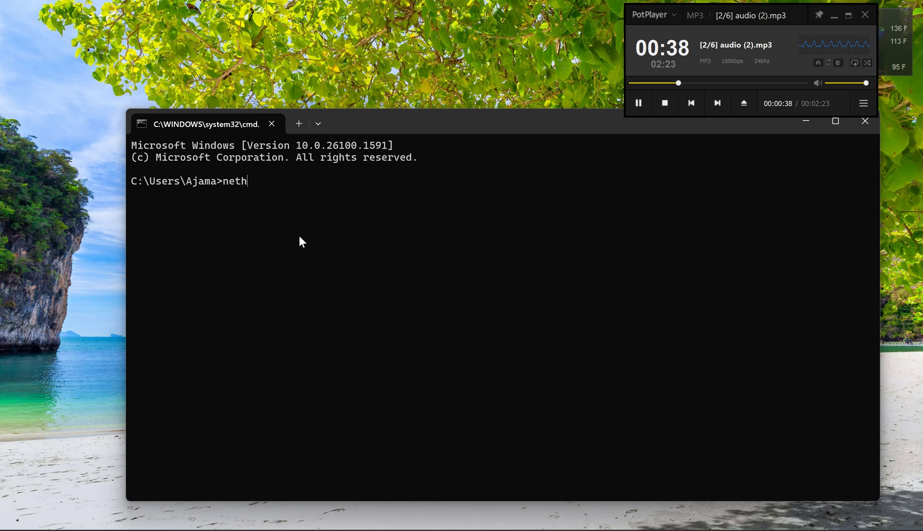
{"action": "key", "text": "BackSpace"}
{"action": "type", "text": "wl"}
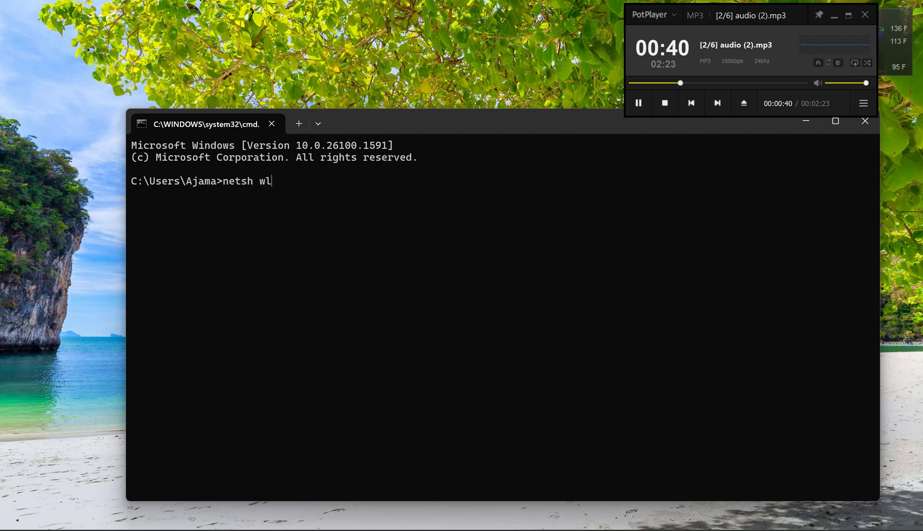
{"action": "type", "text": "an show drivers"}
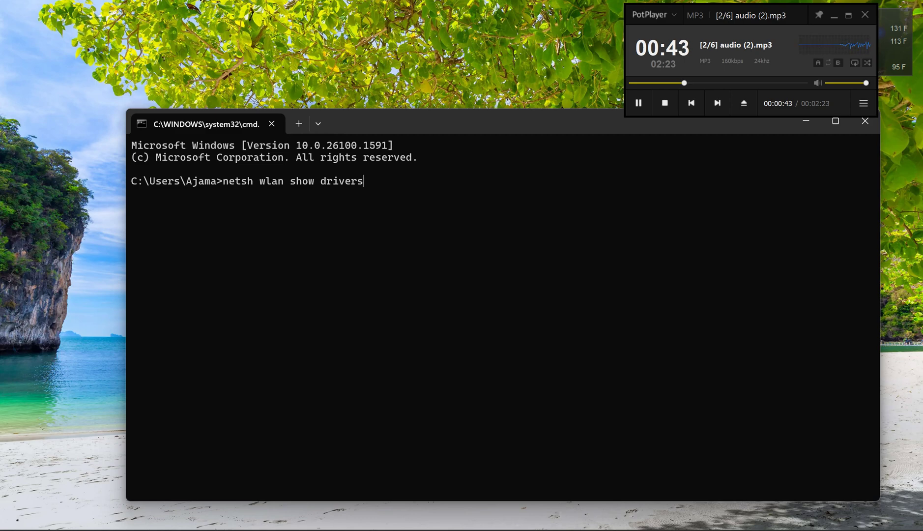
{"action": "key", "text": "Return"}
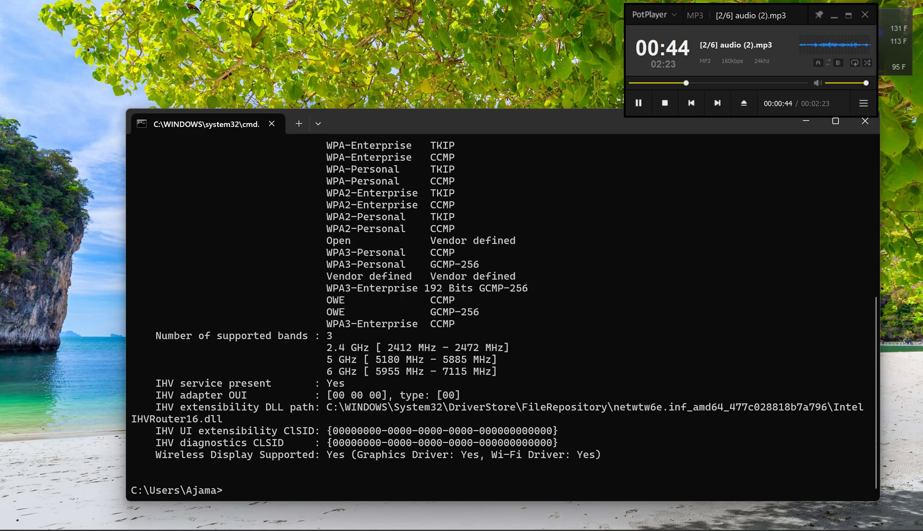
{"action": "scroll", "coordinate": [298, 234], "scroll_direction": "up", "scroll_amount": 7}
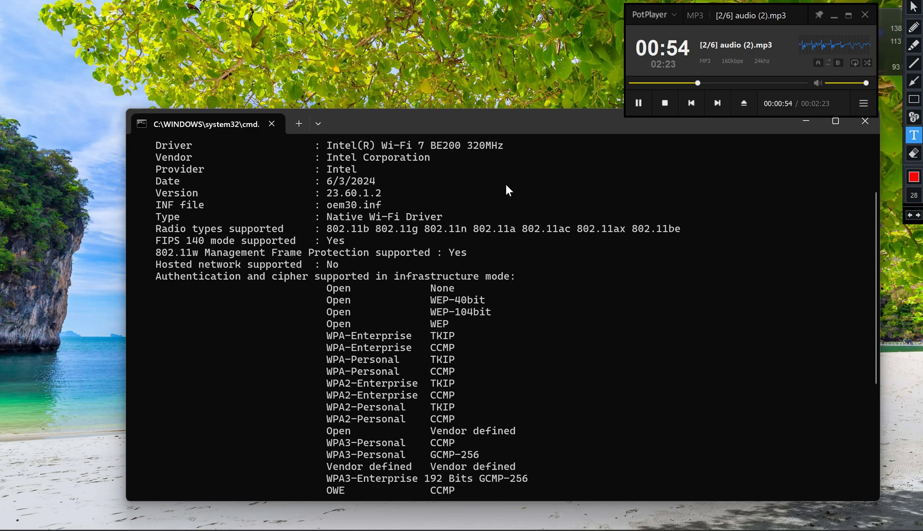
{"action": "left_click", "coordinate": [915, 26]}
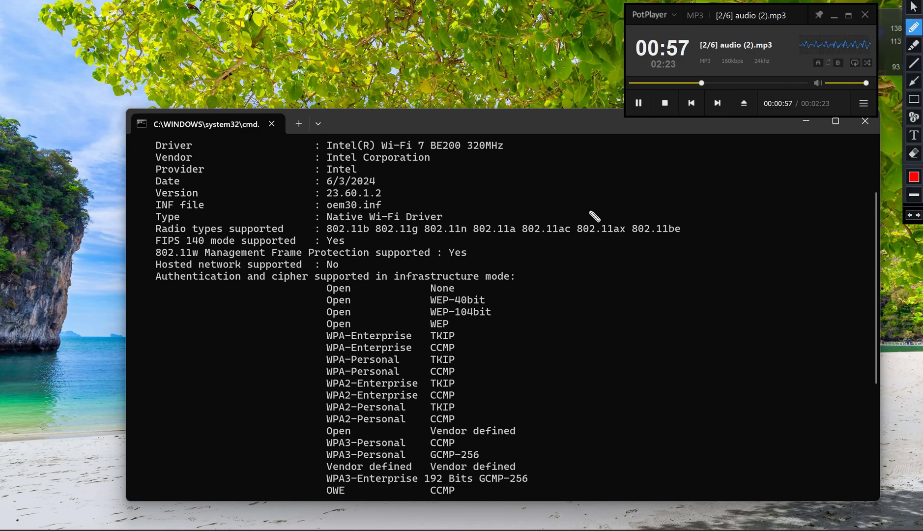
{"action": "mouse_move", "coordinate": [394, 191]}
{"action": "left_mouse_down"}
{"action": "mouse_move", "coordinate": [591, 282]}
{"action": "mouse_move", "coordinate": [416, 227]}
{"action": "left_mouse_up"}
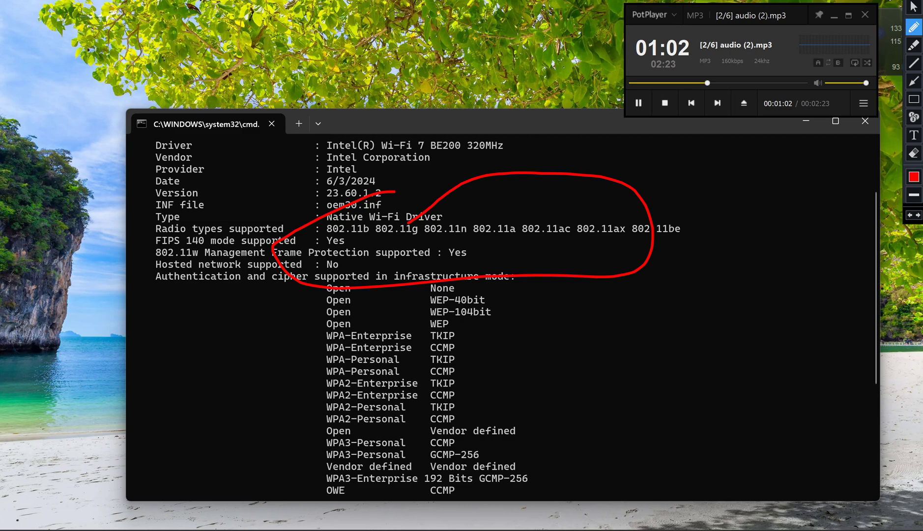
{"action": "key", "text": "Escape"}
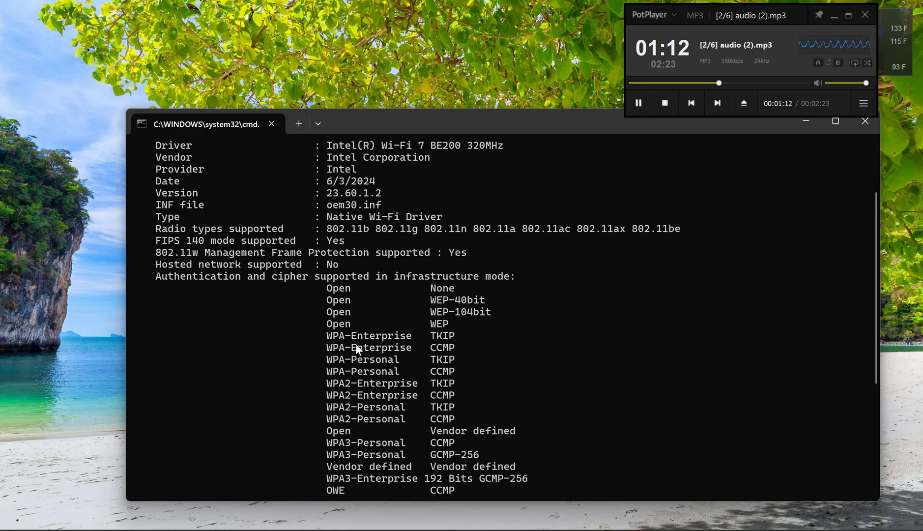
Open Device Manager from the Start quick-links menu and expand Network adapters
{"action": "right_click", "coordinate": [127, 528]}
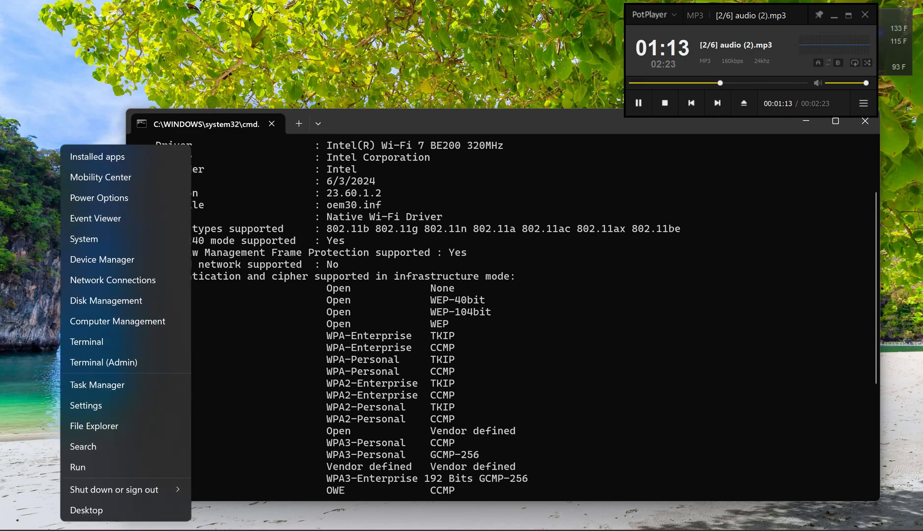
{"action": "left_click", "coordinate": [137, 264]}
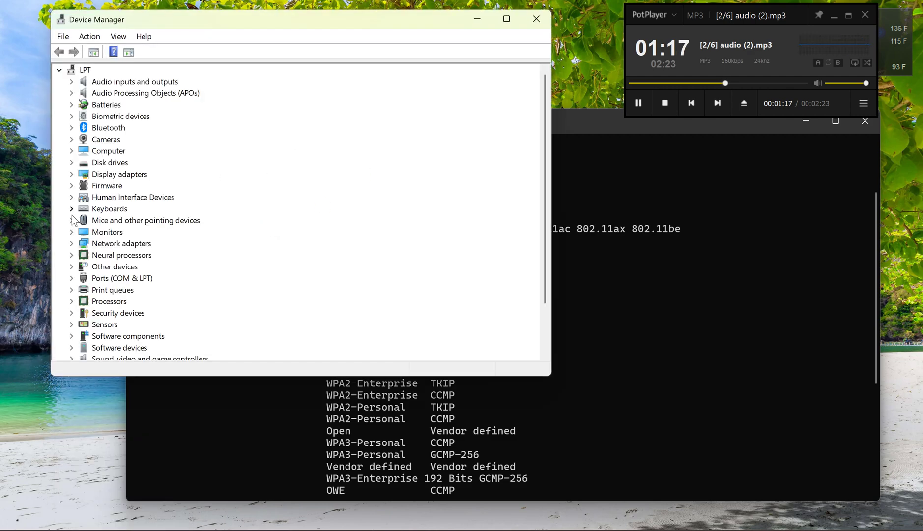
{"action": "left_click", "coordinate": [71, 244]}
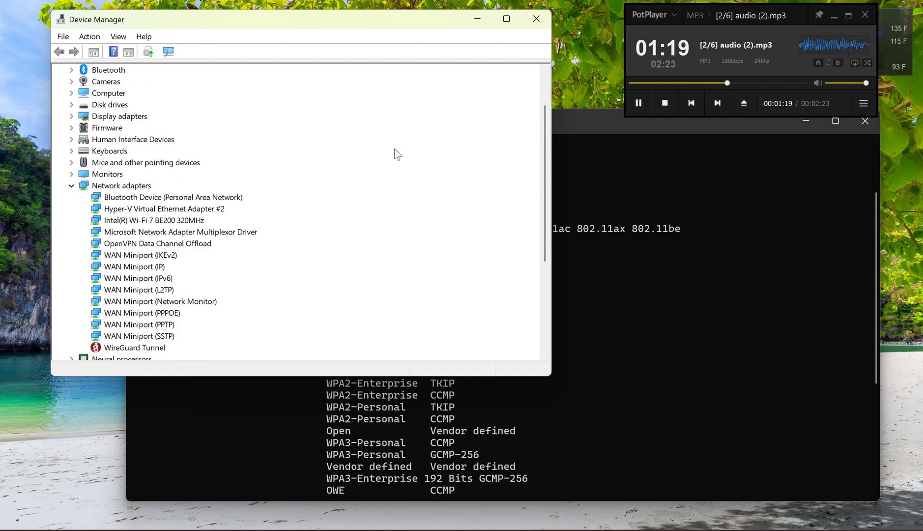
Circle the Intel(R) Wi-Fi 7 BE200 320MHz adapter in red with freehand annotation
{"action": "mouse_move", "coordinate": [917, 24]}
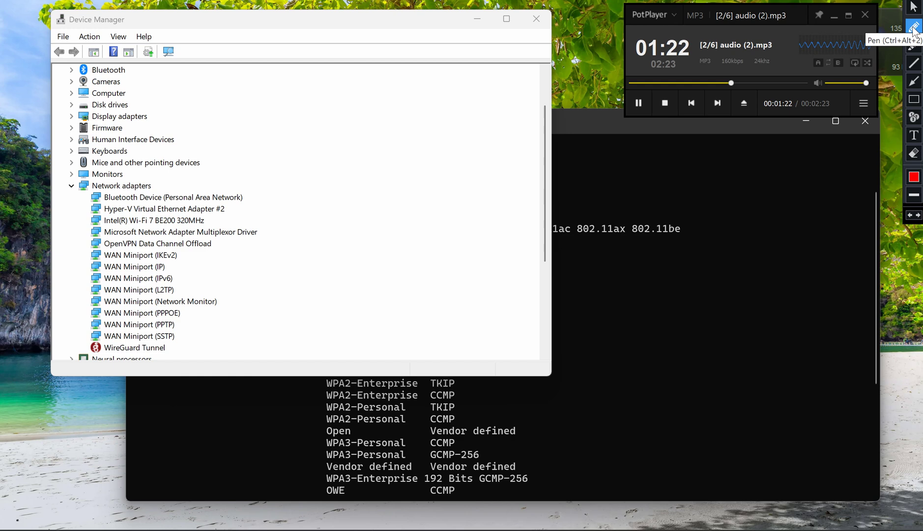
{"action": "left_click", "coordinate": [913, 28]}
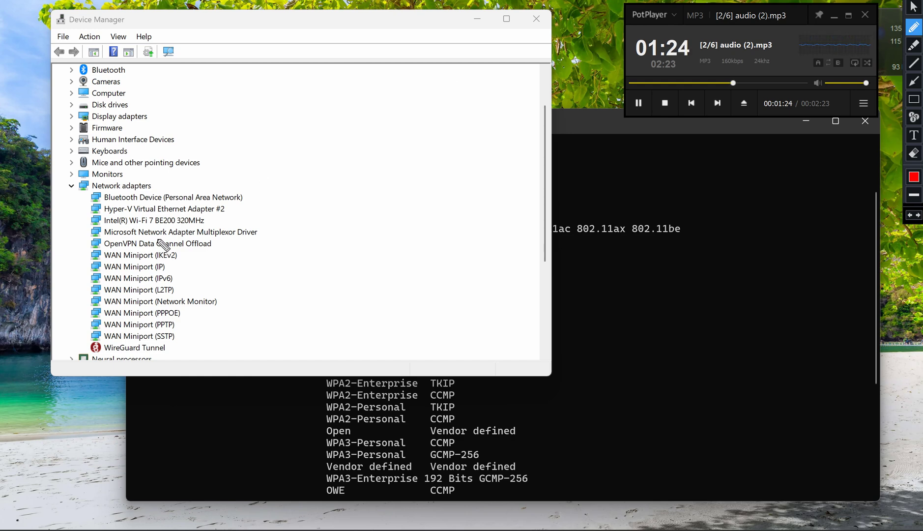
{"action": "mouse_move", "coordinate": [158, 213]}
{"action": "left_mouse_down"}
{"action": "mouse_move", "coordinate": [100, 216]}
{"action": "mouse_move", "coordinate": [216, 236]}
{"action": "mouse_move", "coordinate": [131, 217]}
{"action": "left_mouse_up"}
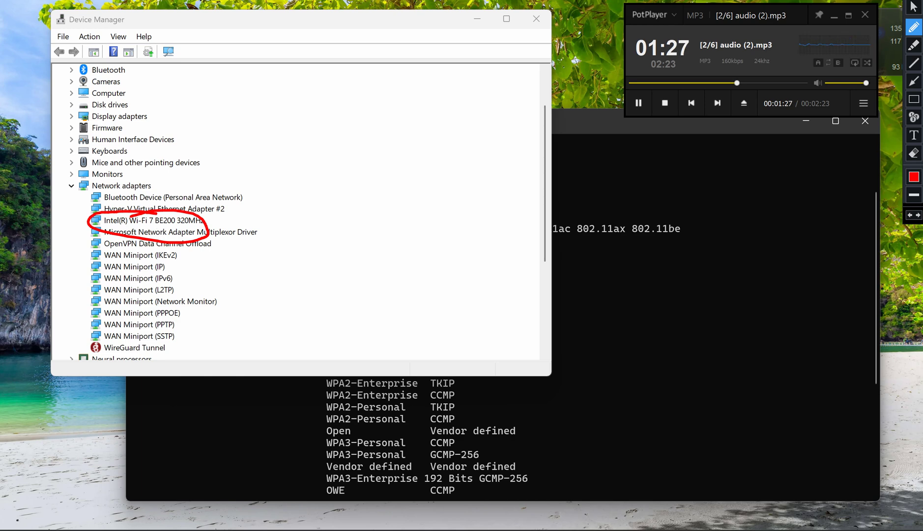
{"action": "left_click", "coordinate": [913, 7]}
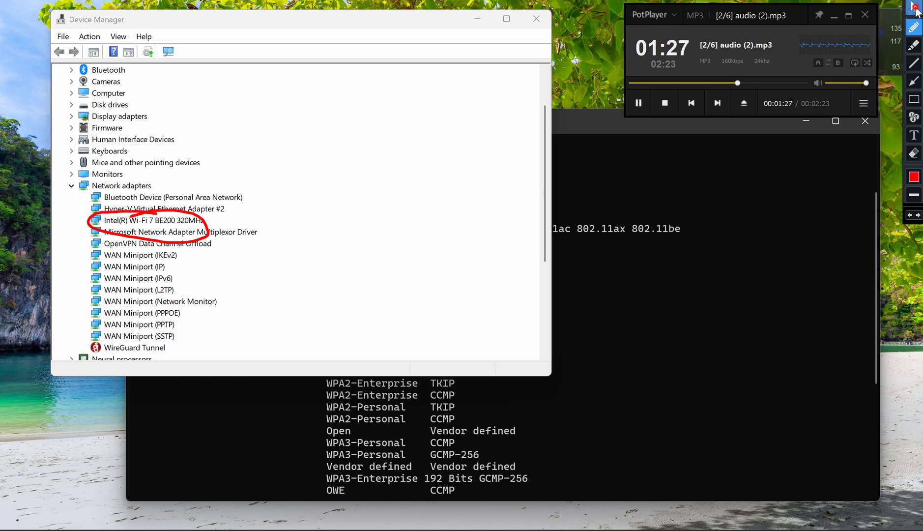
{"action": "double_click", "coordinate": [189, 223]}
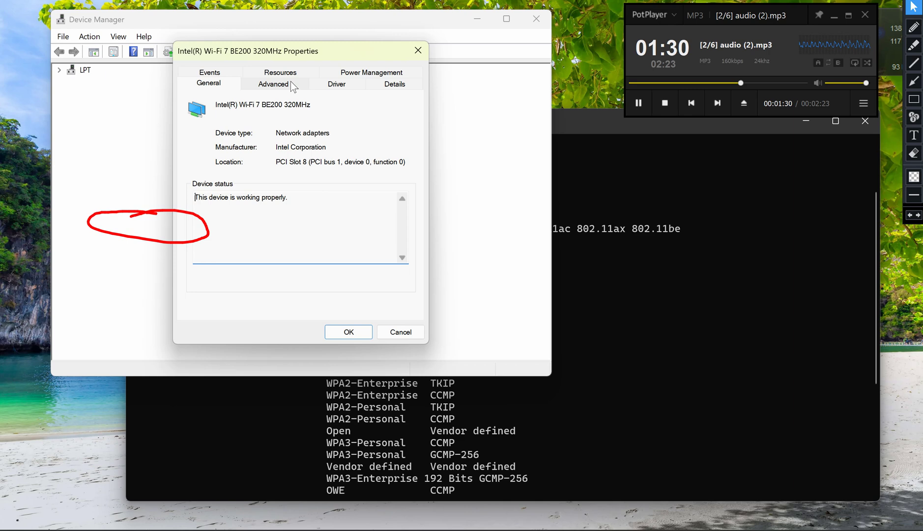
{"action": "left_click", "coordinate": [289, 82]}
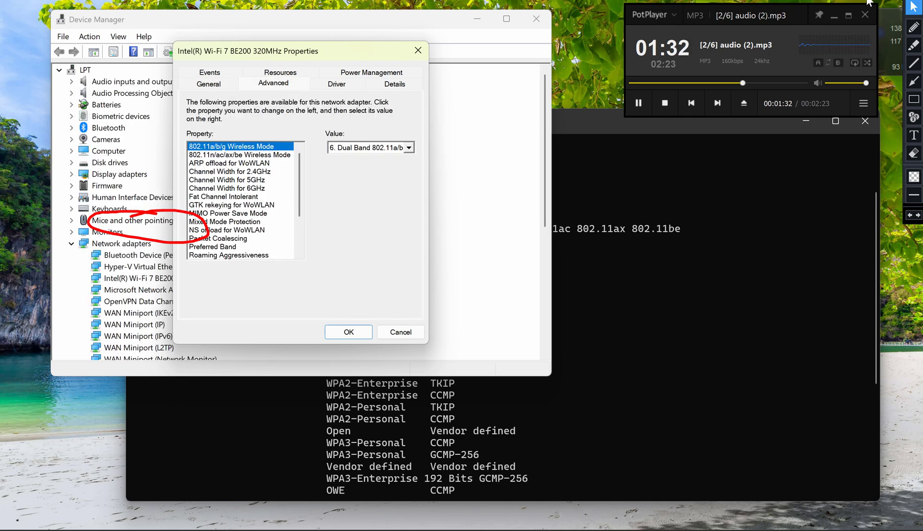
{"action": "left_click", "coordinate": [238, 155]}
{"action": "left_click", "coordinate": [408, 147]}
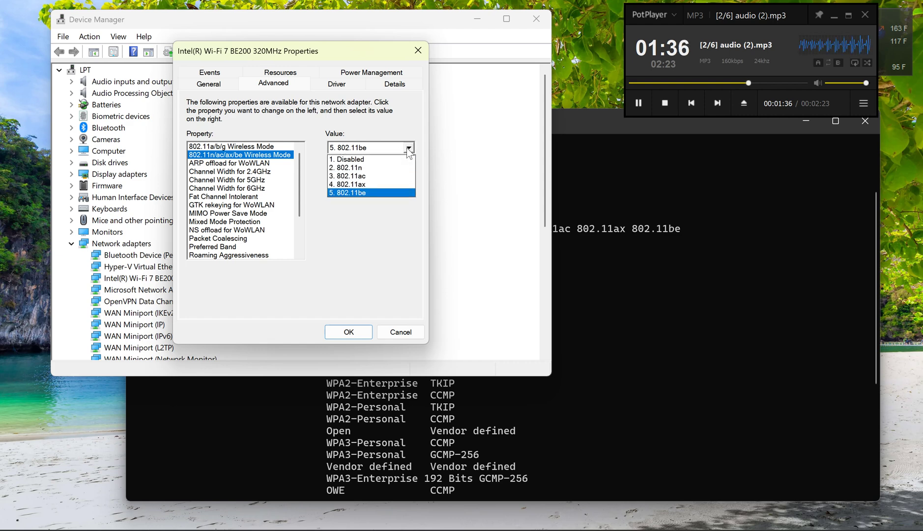
{"action": "left_click", "coordinate": [876, 1]}
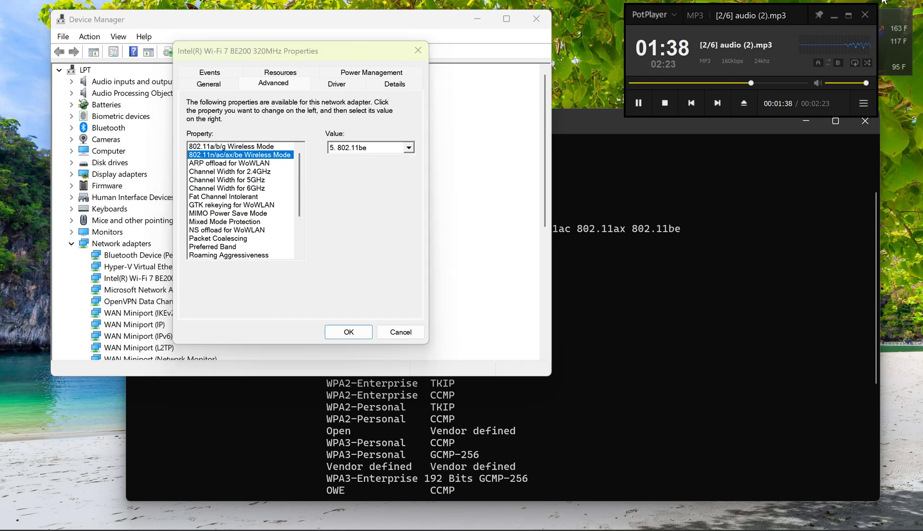
{"action": "left_click", "coordinate": [408, 149]}
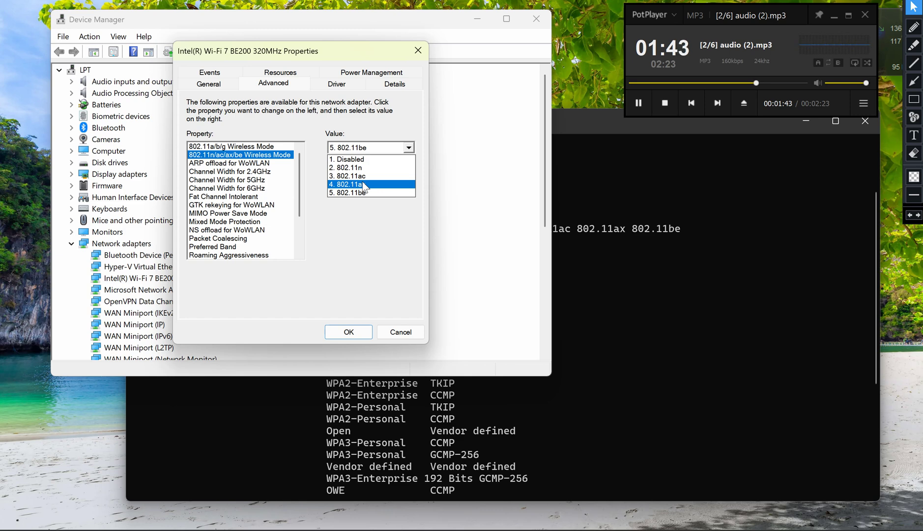
{"action": "left_click", "coordinate": [402, 337]}
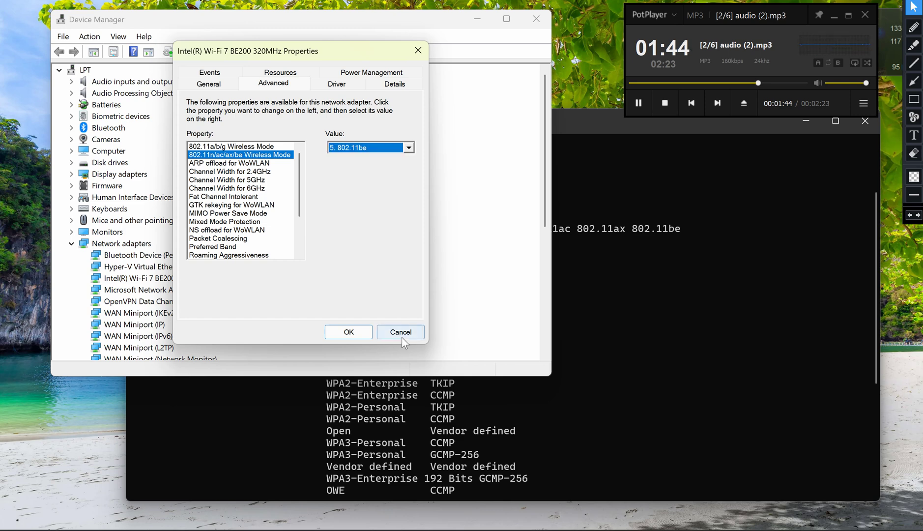
{"action": "left_click", "coordinate": [404, 332]}
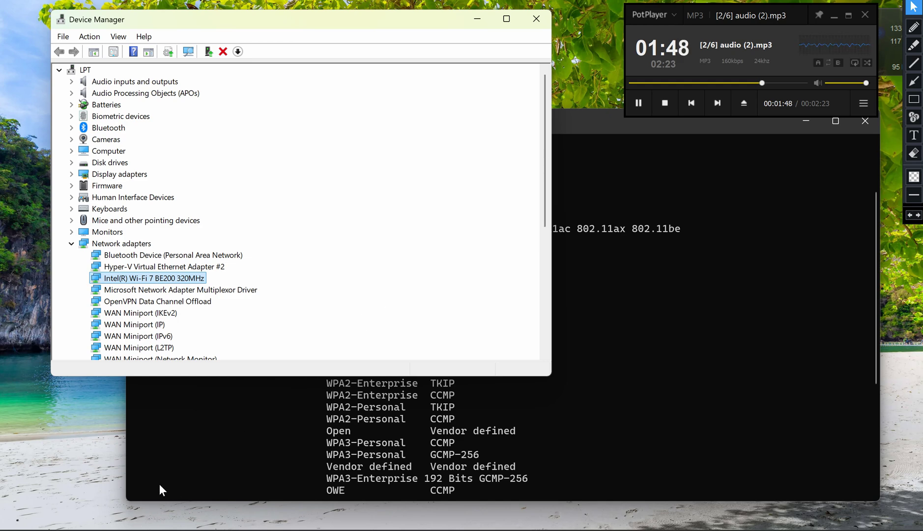
Launch System Information by running msinfo32
{"action": "key", "text": "super+r"}
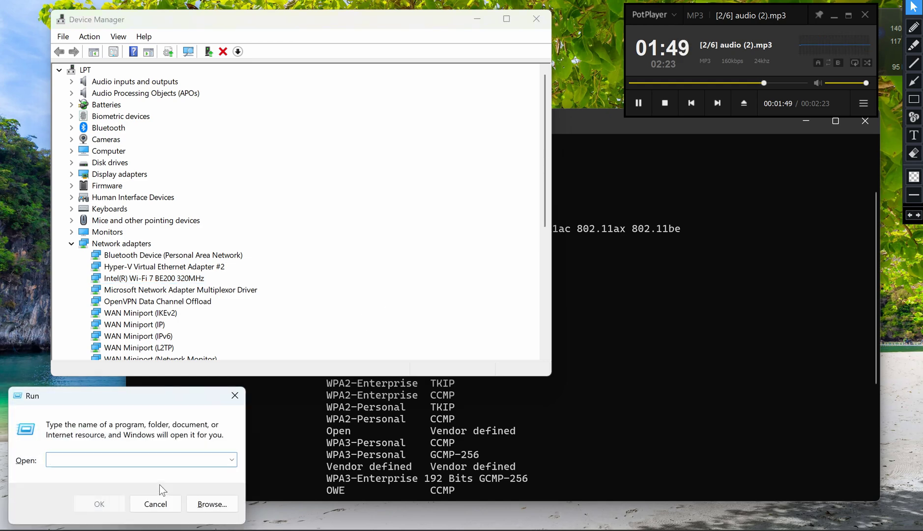
{"action": "type", "text": "ms"}
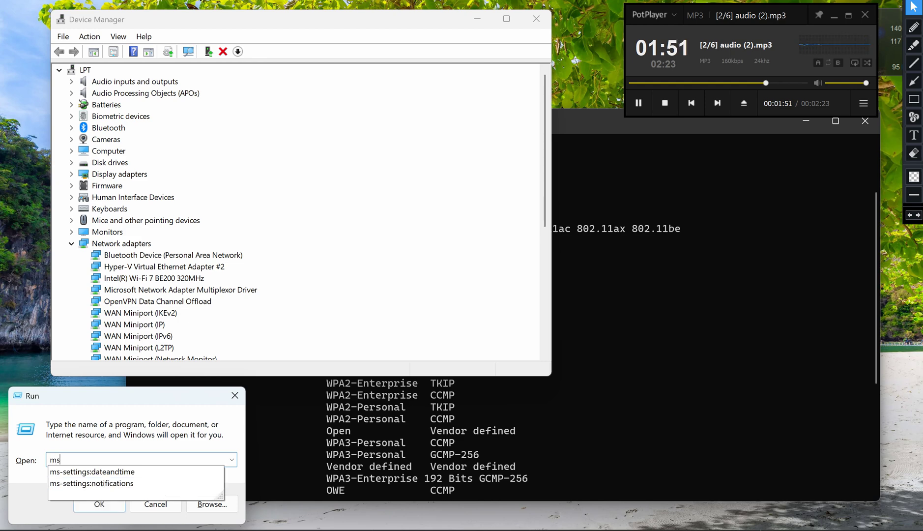
{"action": "type", "text": "info"}
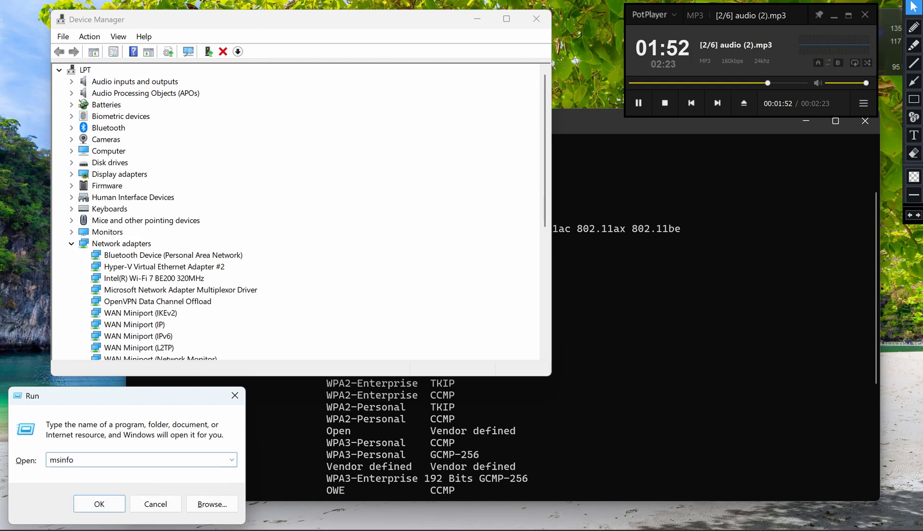
{"action": "type", "text": "32"}
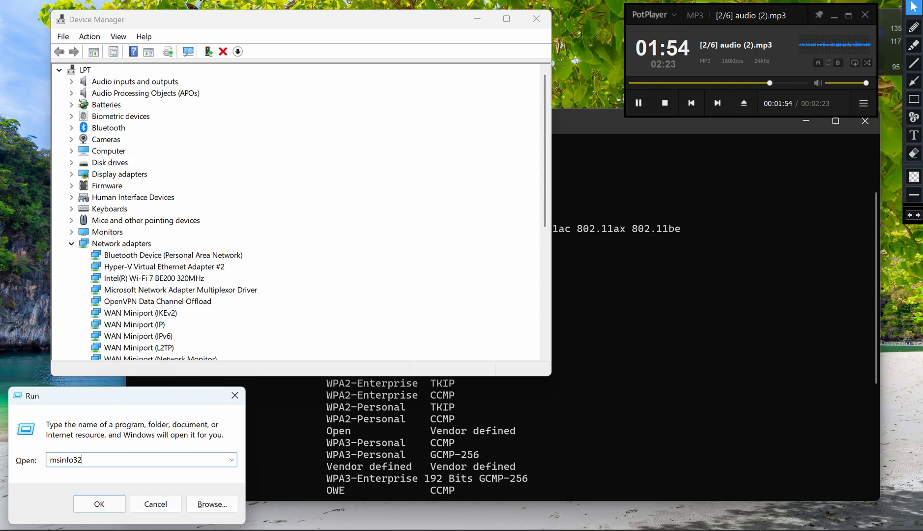
{"action": "key", "text": "Return"}
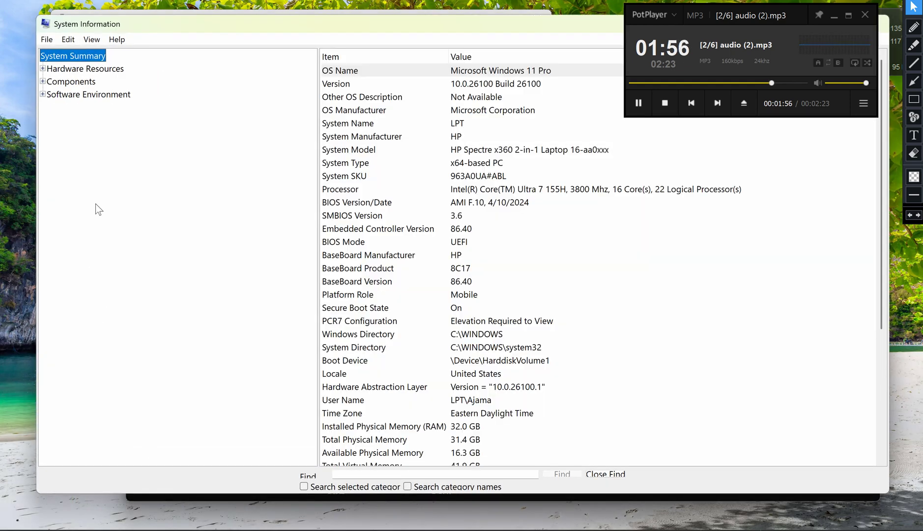
Open Components > Network > Adapter and select the Intel Wi-Fi 7 BE200 entry
{"action": "left_click", "coordinate": [43, 81]}
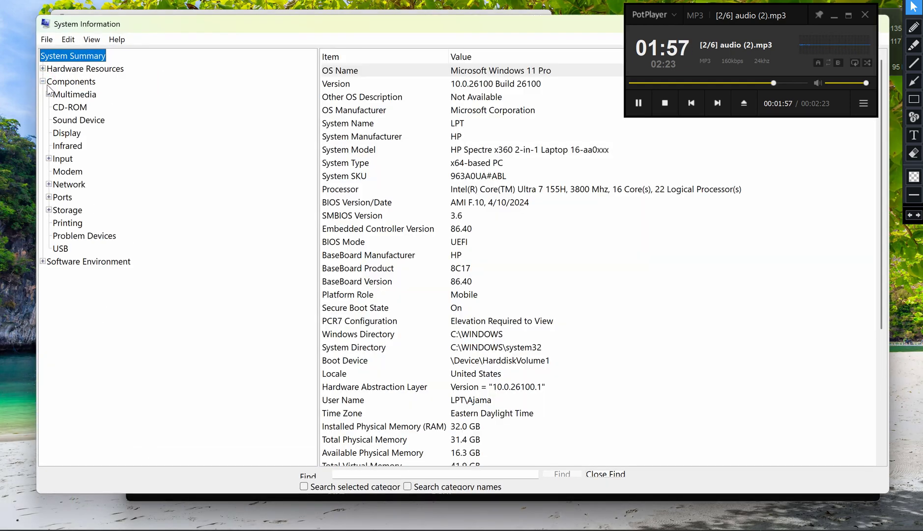
{"action": "double_click", "coordinate": [71, 186]}
{"action": "left_click", "coordinate": [84, 203]}
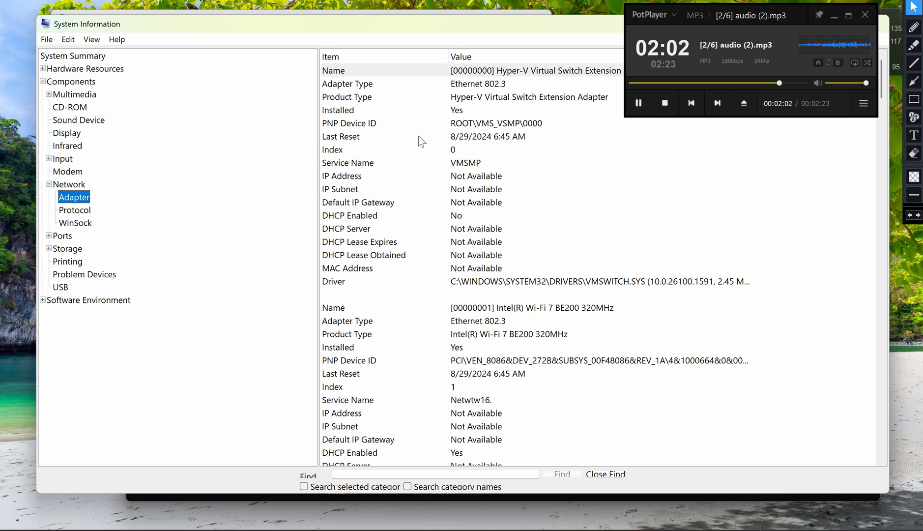
{"action": "scroll", "coordinate": [501, 172], "scroll_direction": "down", "scroll_amount": 2}
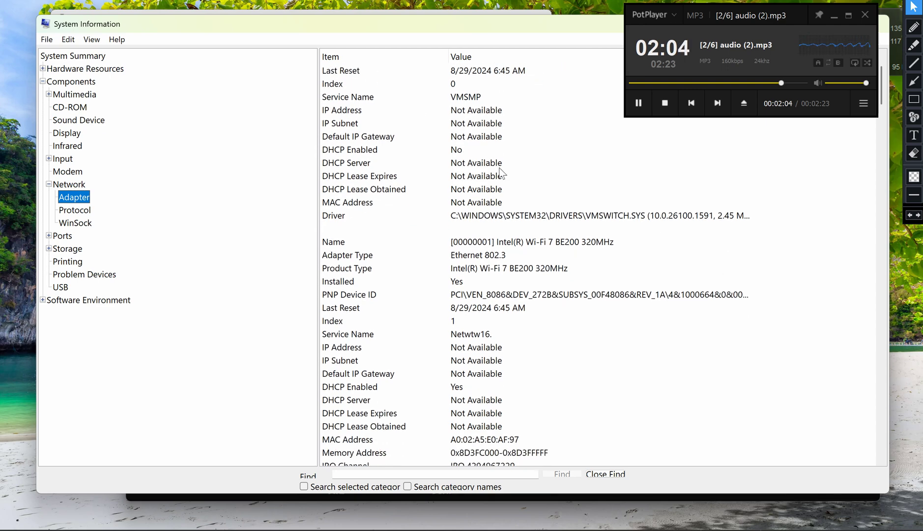
{"action": "scroll", "coordinate": [501, 172], "scroll_direction": "down", "scroll_amount": 3}
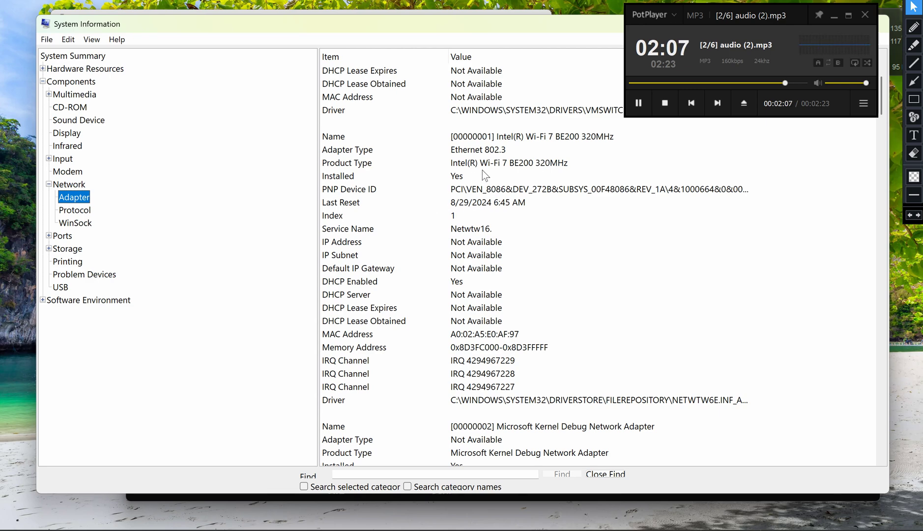
{"action": "left_click", "coordinate": [363, 142]}
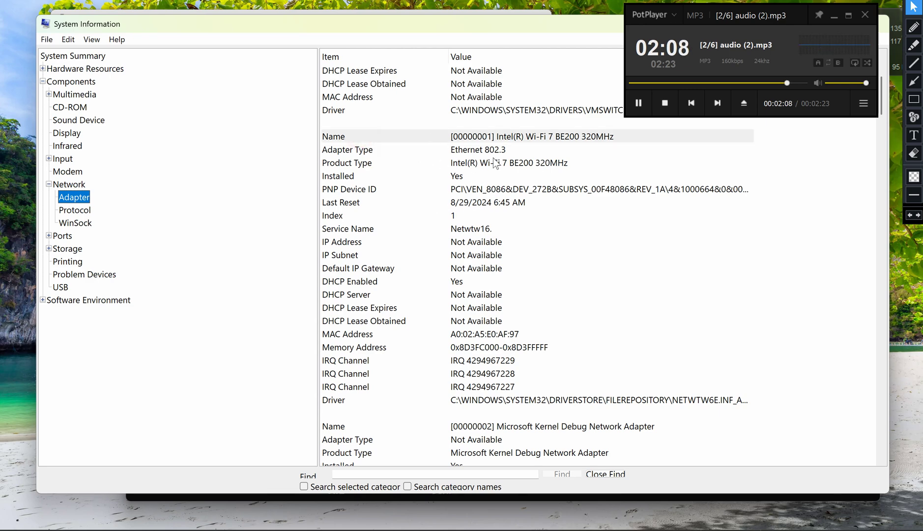